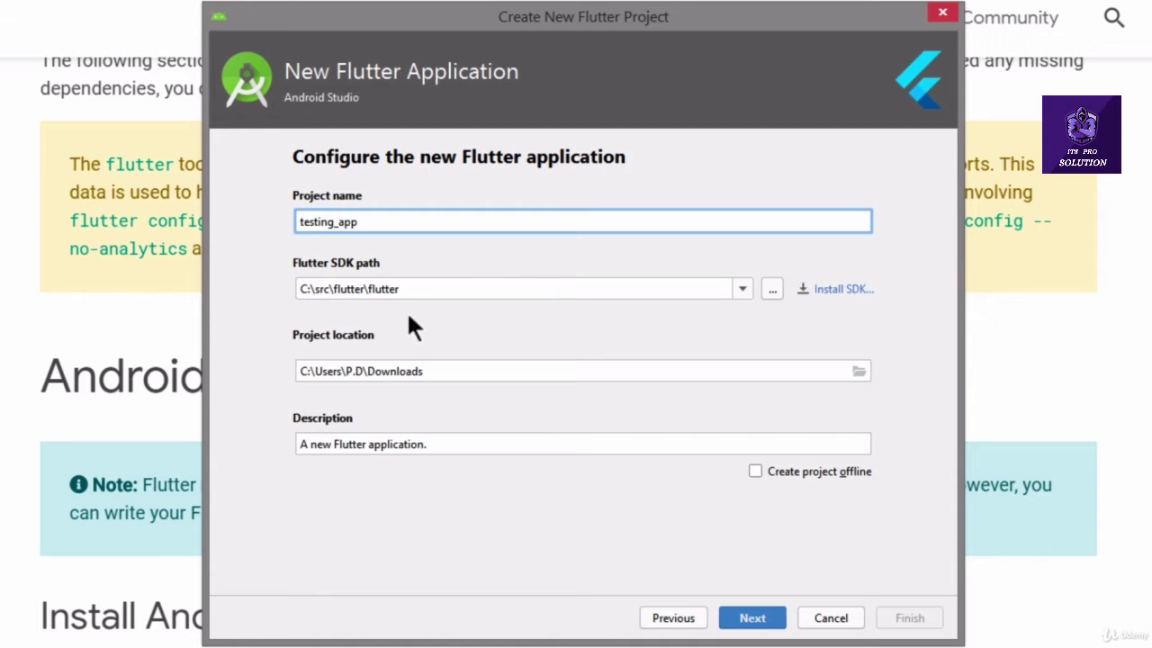
# Step: Create the Flutter project testing_app with SDK path C:\src\flutter\flutter, the Downloads folder as location and company domain example.com
pyautogui.click(772, 289)
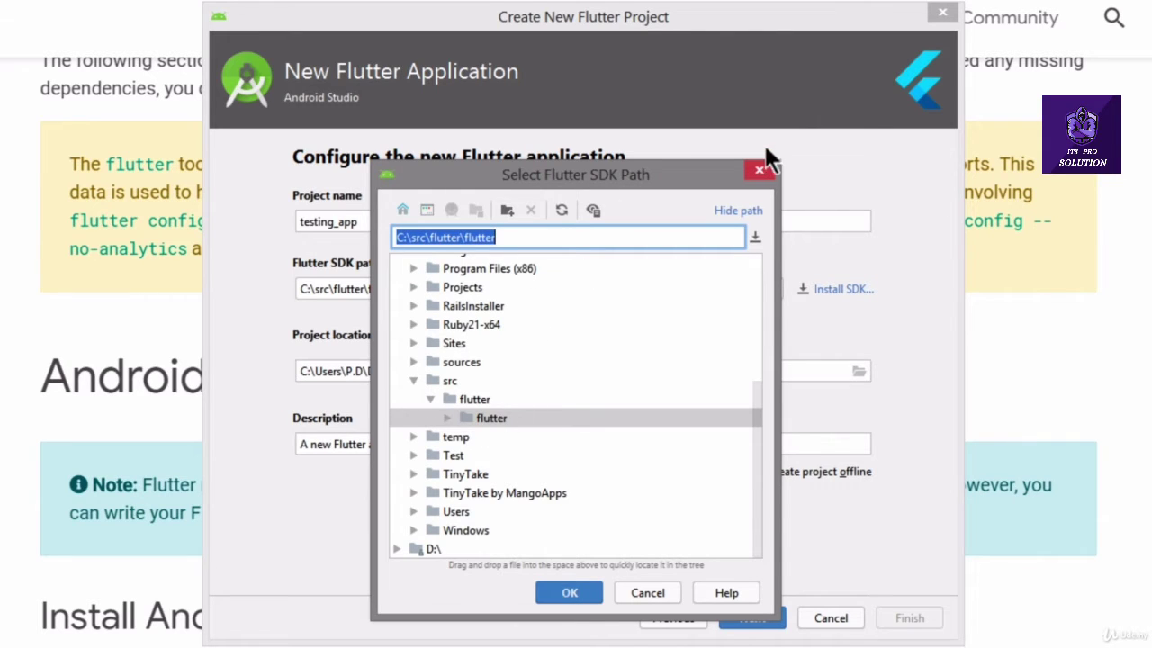
pyautogui.click(756, 168)
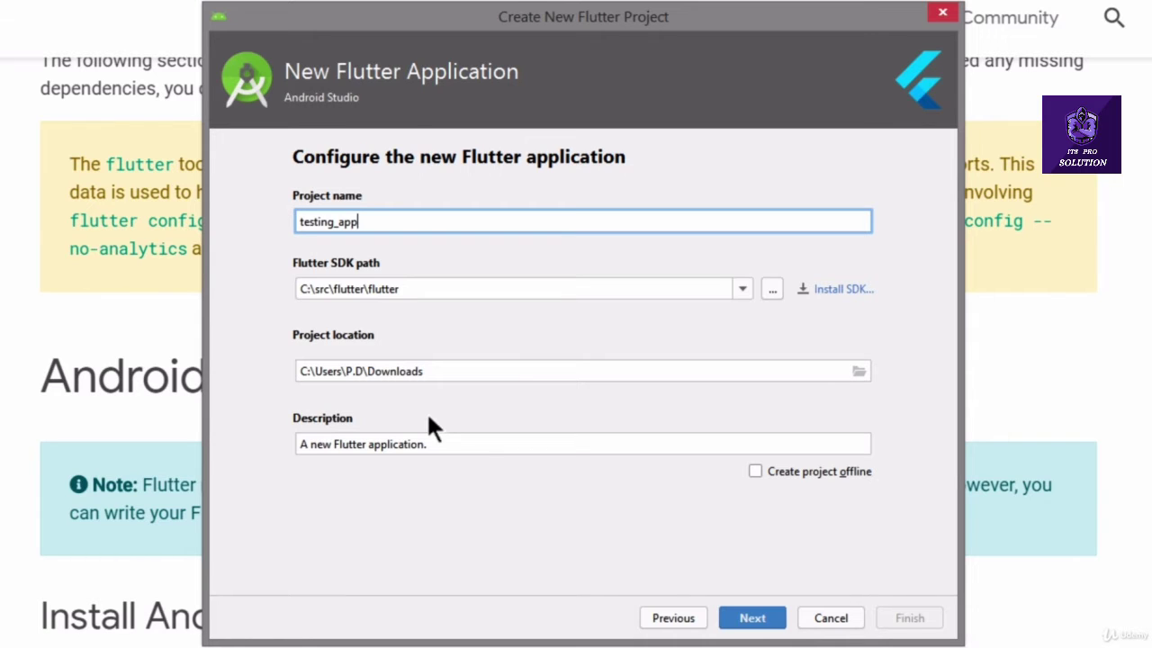
pyautogui.click(745, 618)
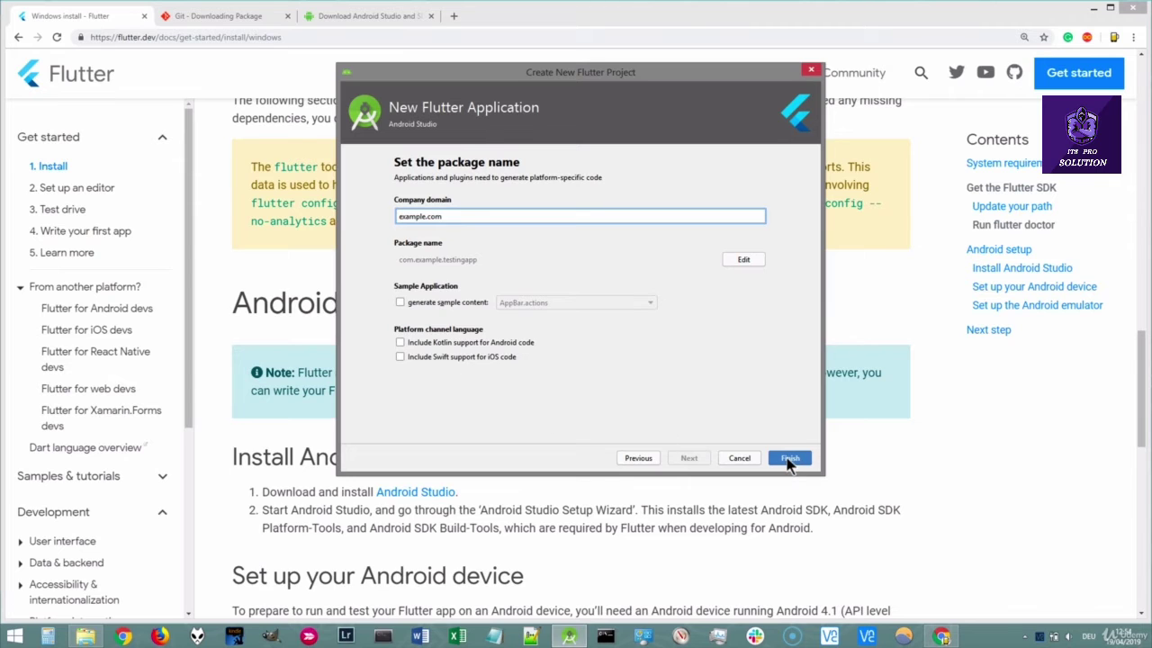
pyautogui.click(790, 460)
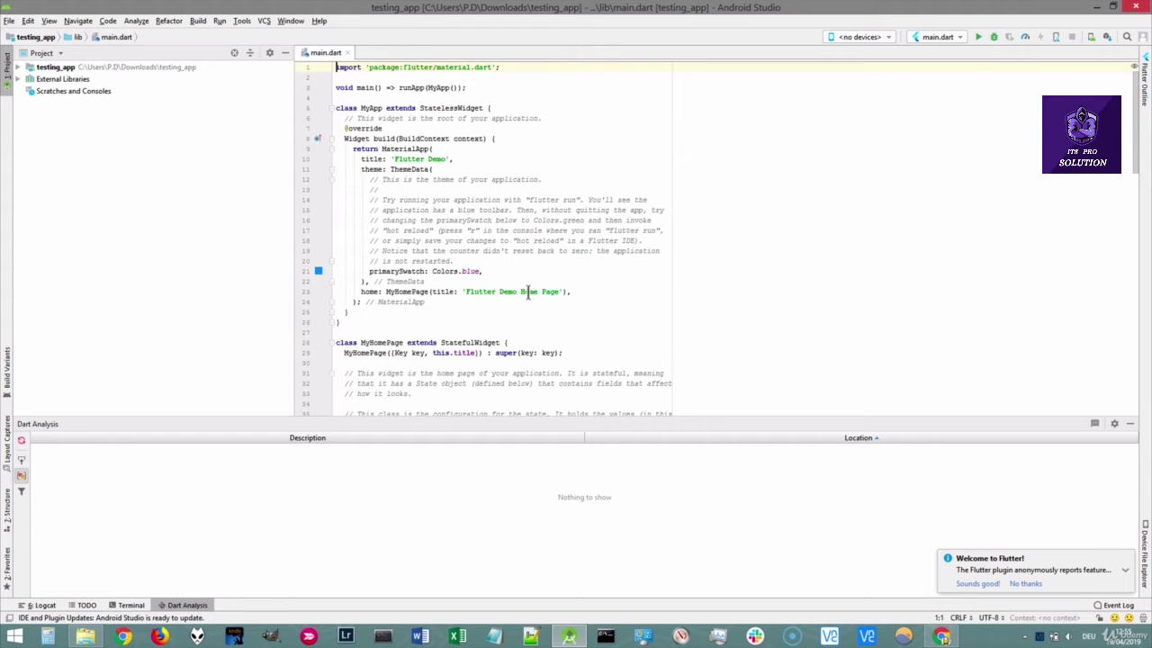
# Step: Look through the generated code in main.dart from beginning to end
pyautogui.scroll(-1, 510, 234)
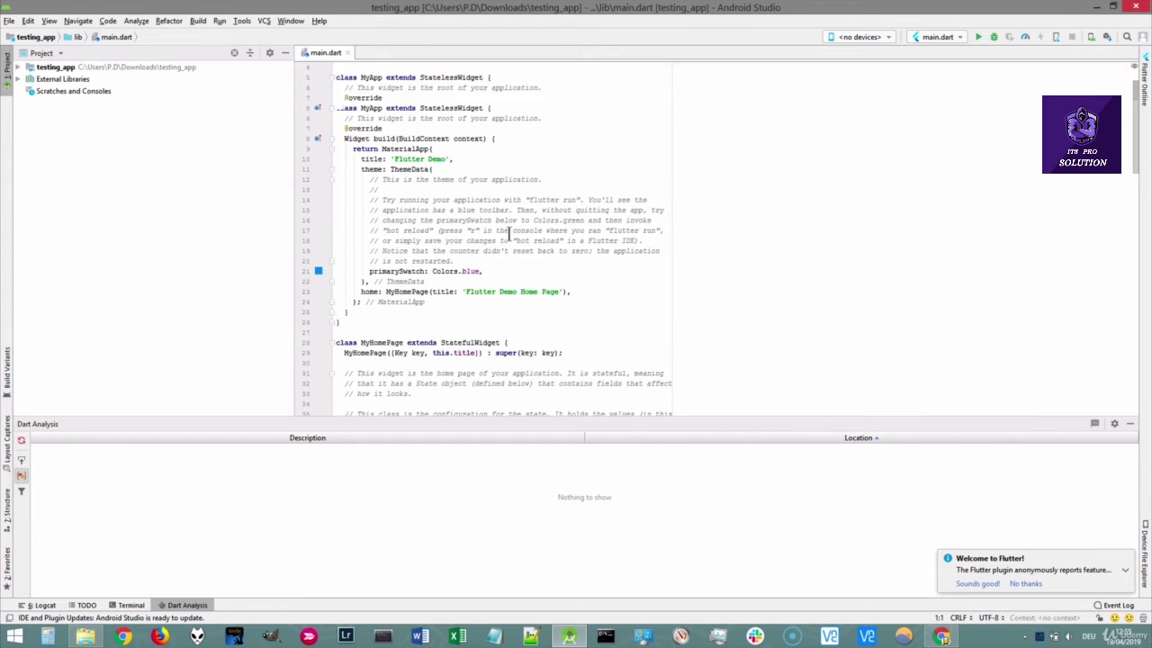
pyautogui.scroll(-15, 510, 234)
pyautogui.scroll(18, 501, 250)
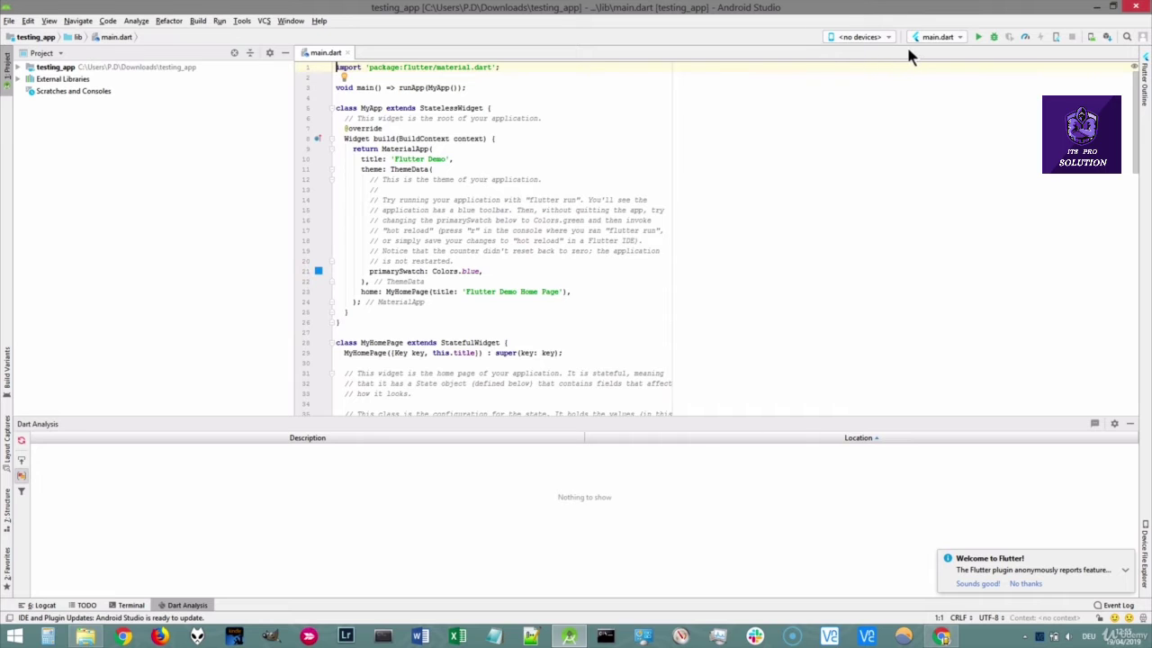
# Step: Start a new Android virtual device based on the Nexus 6 phone hardware profile
pyautogui.click(1091, 38)
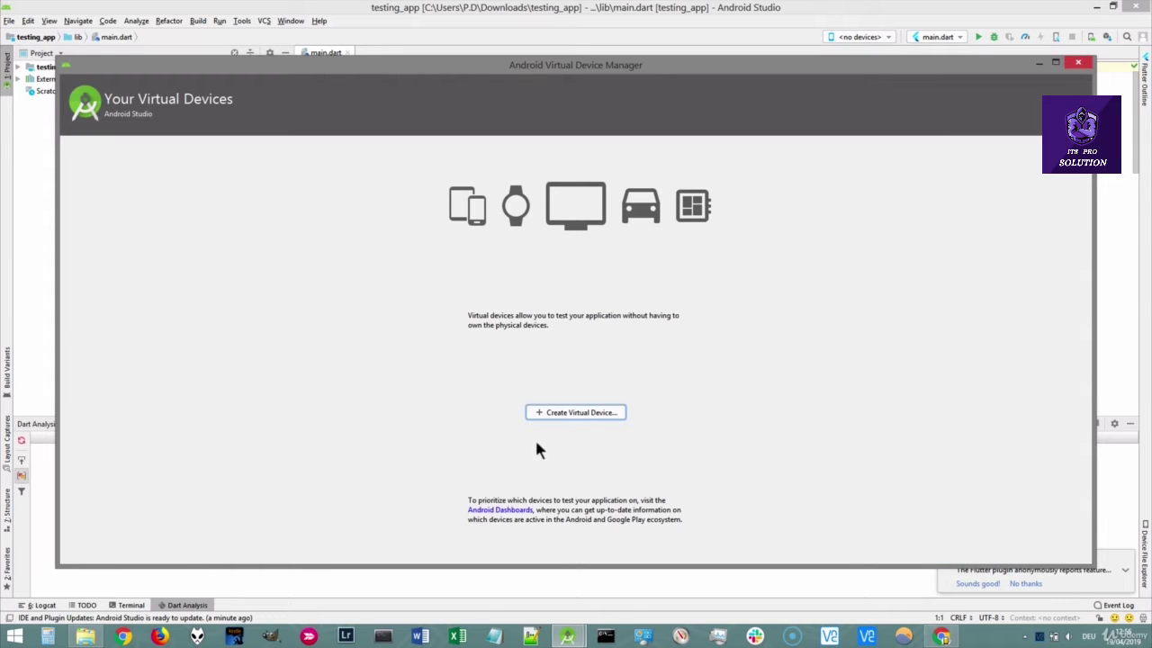
pyautogui.click(598, 412)
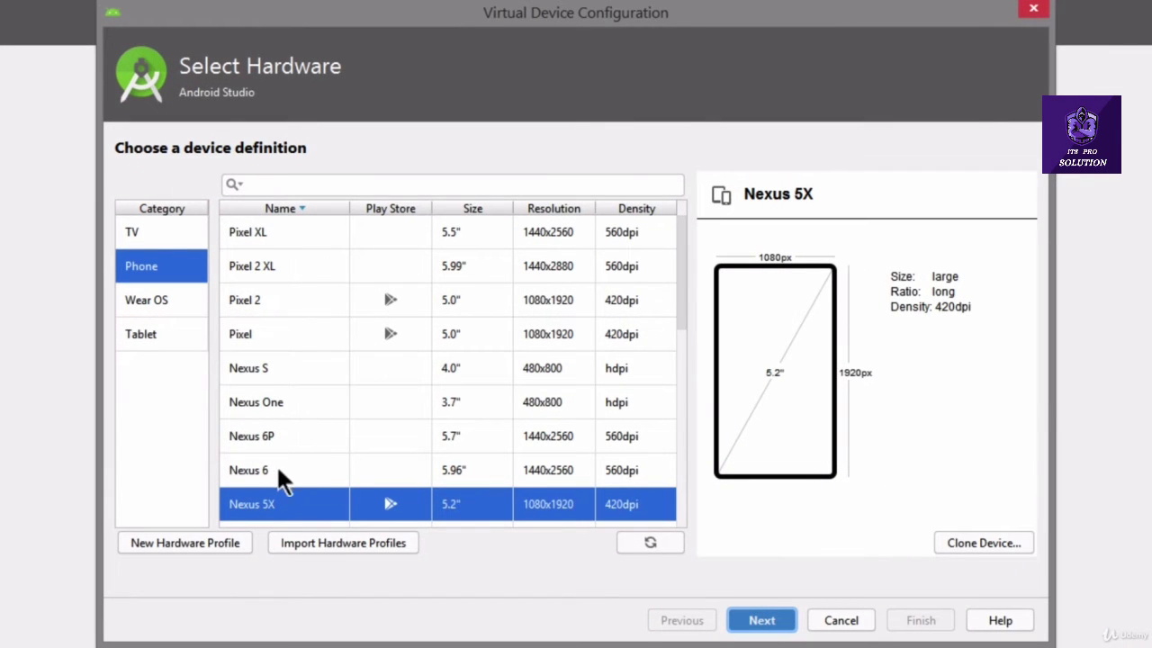
pyautogui.click(298, 468)
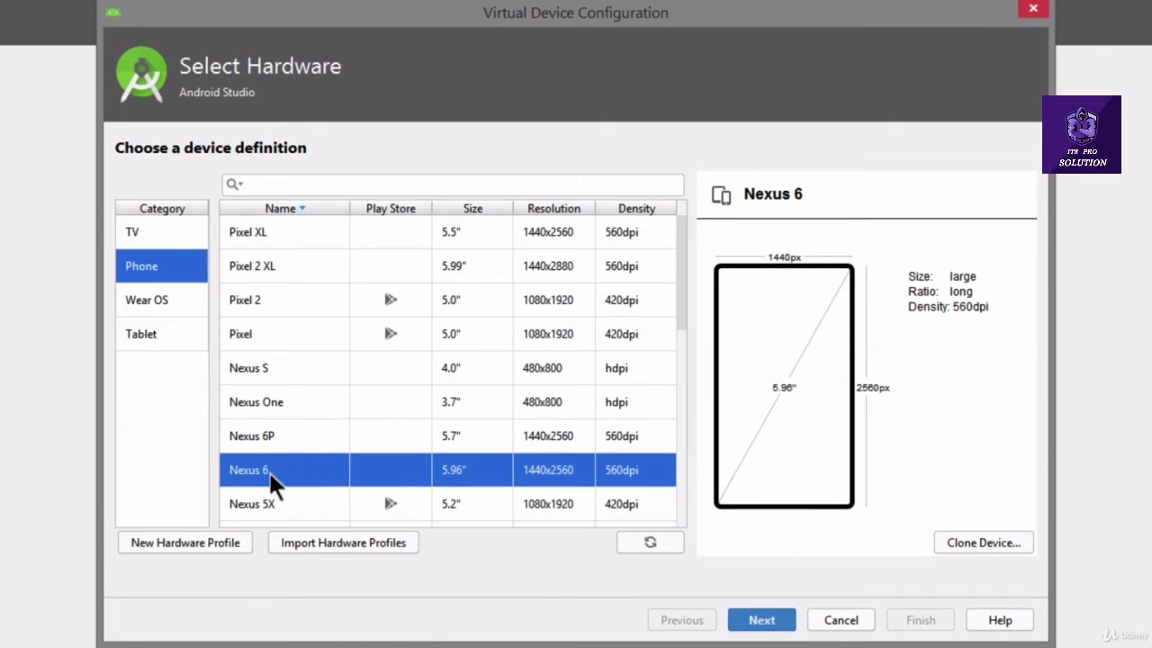
pyautogui.click(761, 621)
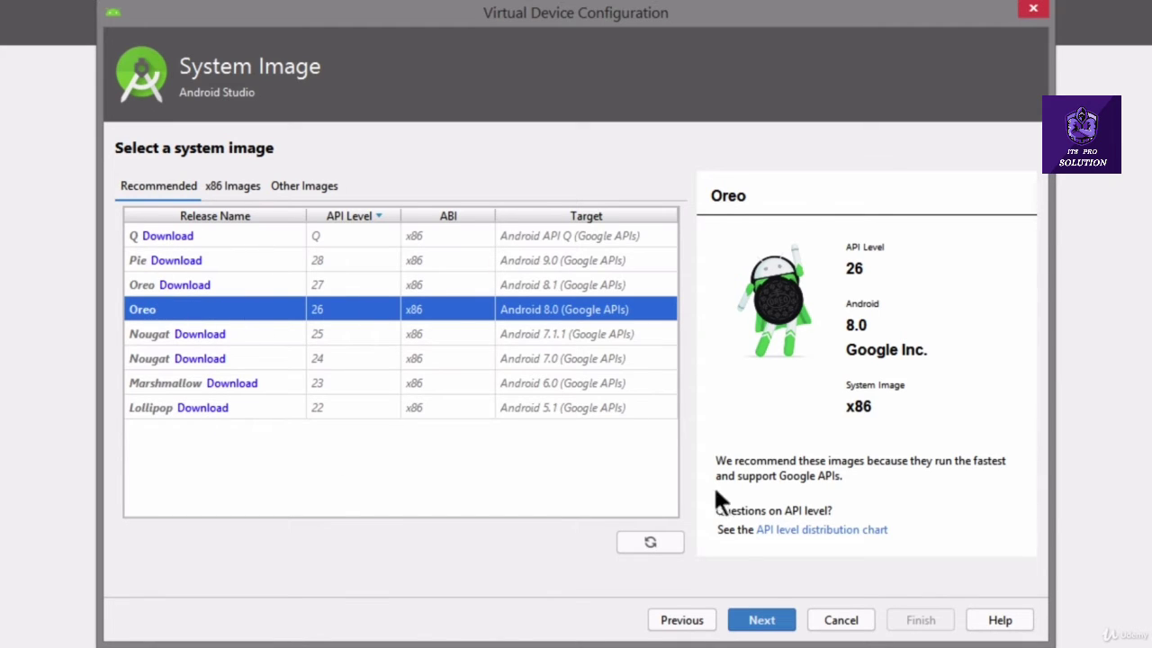
# Step: Download the Pie system image (API level 28, x86, Android 9.0) and choose it for the virtual device
pyautogui.click(176, 260)
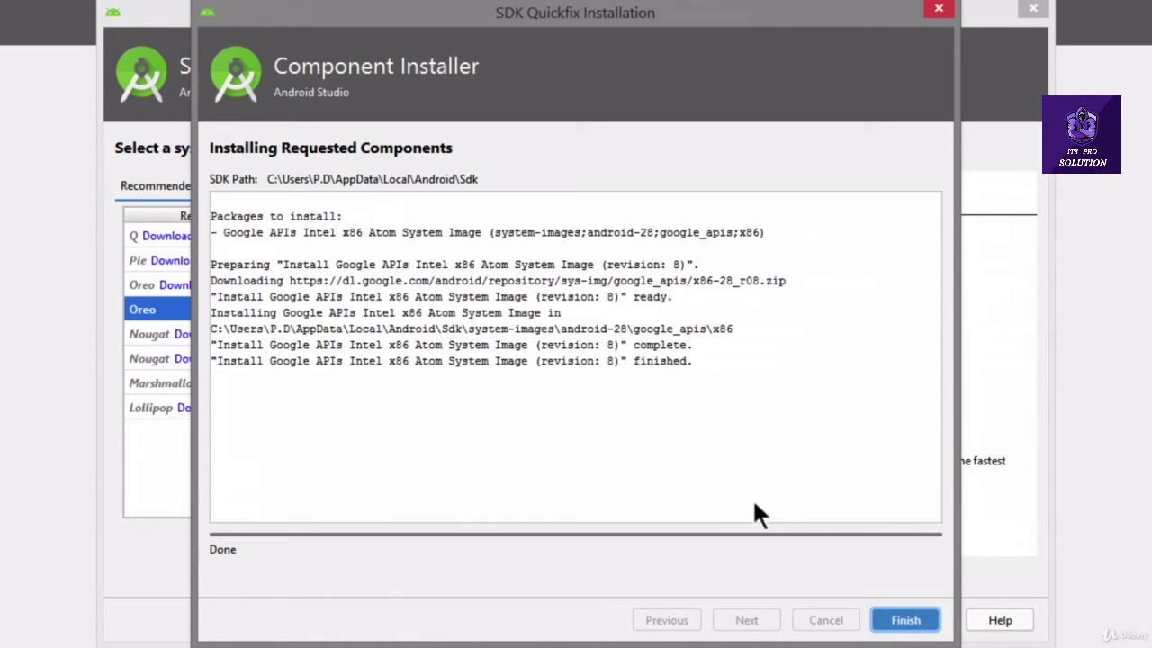
pyautogui.click(905, 620)
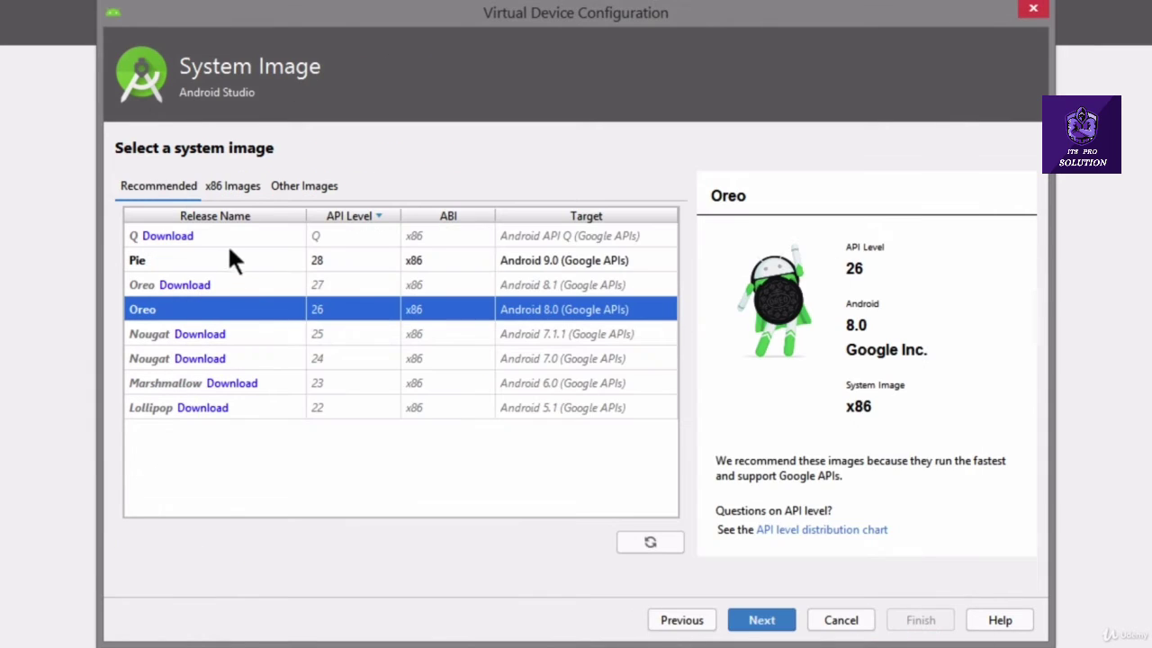
pyautogui.click(174, 258)
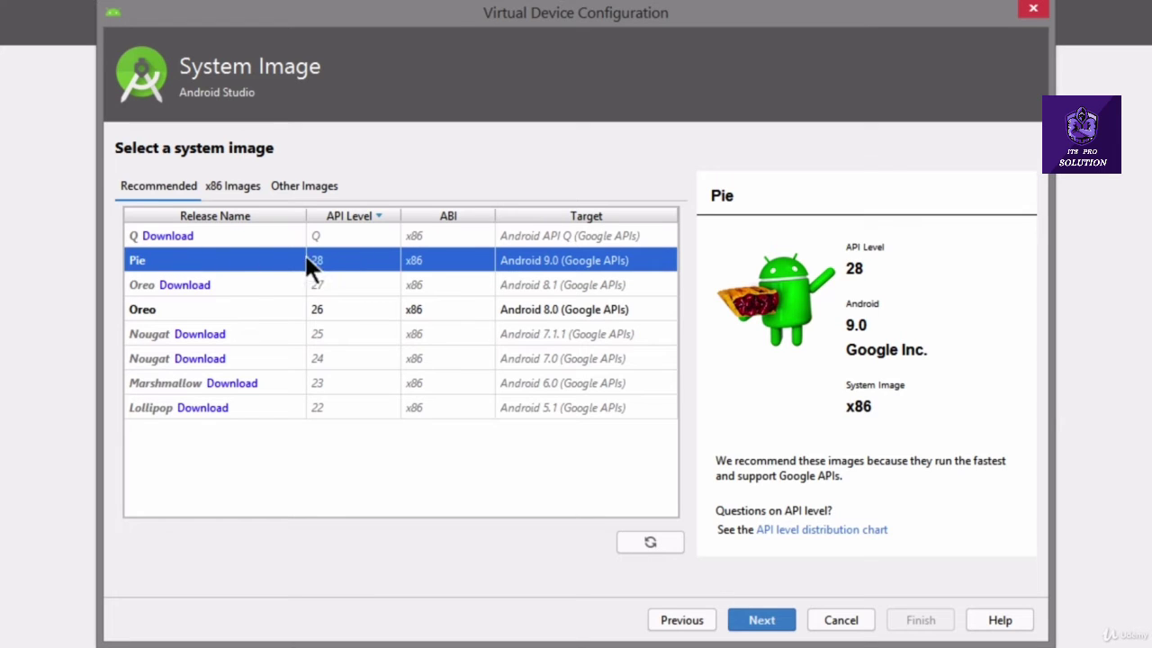
pyautogui.click(761, 621)
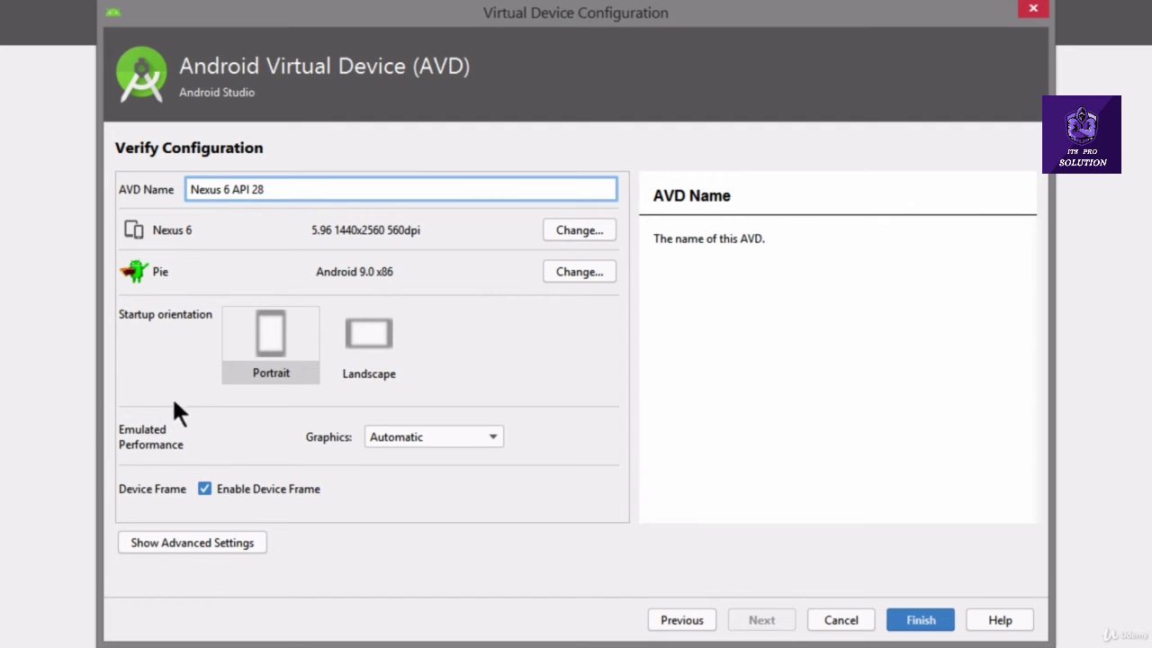
# Step: Set the virtual device's emulated graphics to Hardware - GLES 2.0 and finish creating the device
pyautogui.click(469, 430)
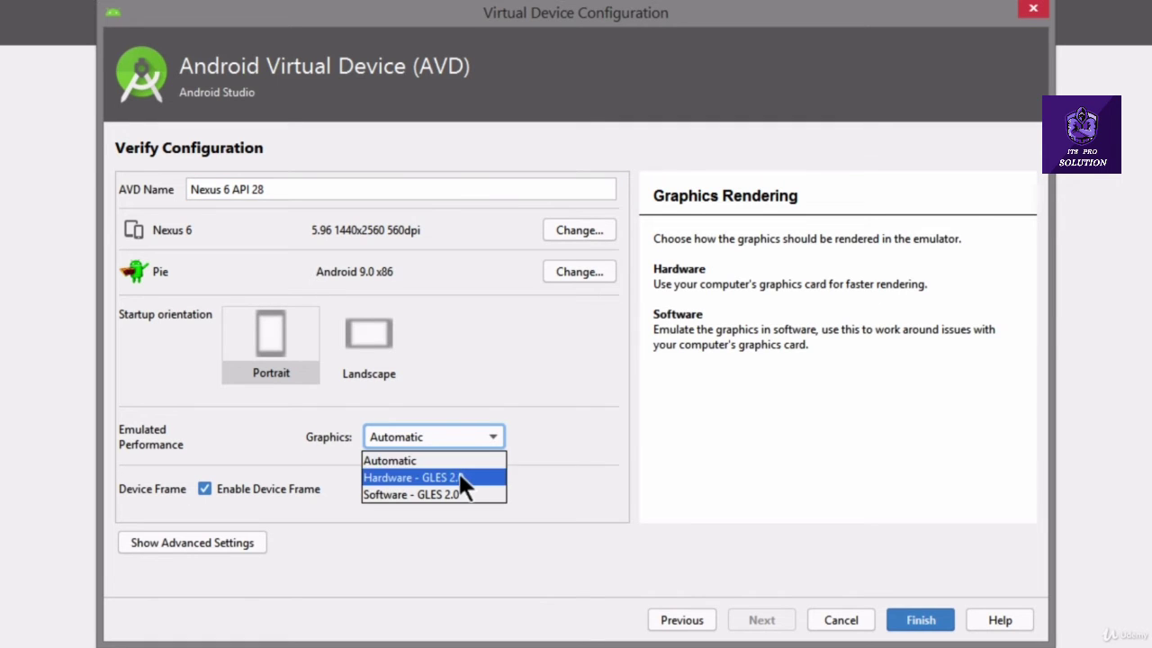
pyautogui.click(458, 473)
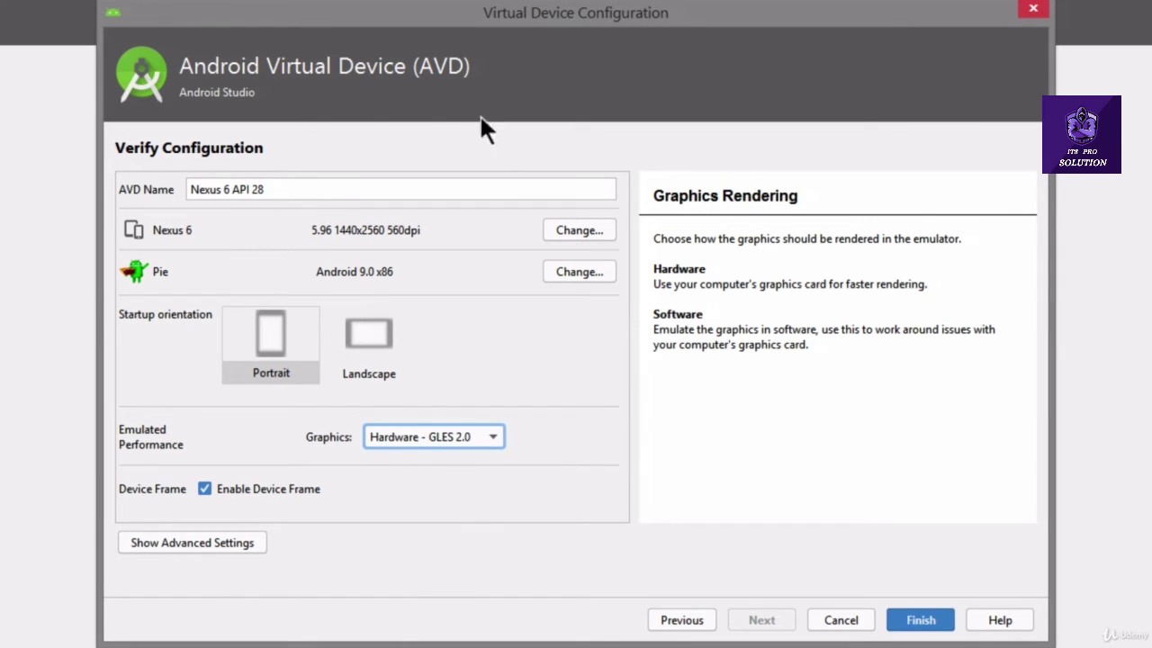
pyautogui.click(930, 621)
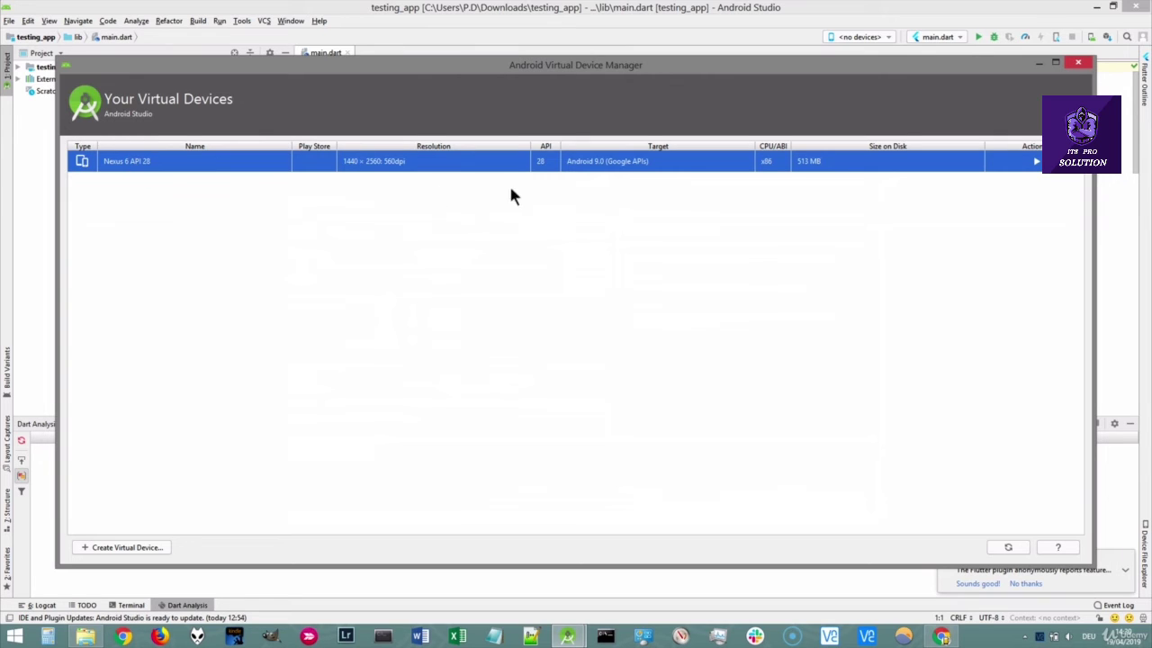
# Step: Launch the Nexus 6 API 28 emulator and close the Android Virtual Device Manager
pyautogui.click(1036, 162)
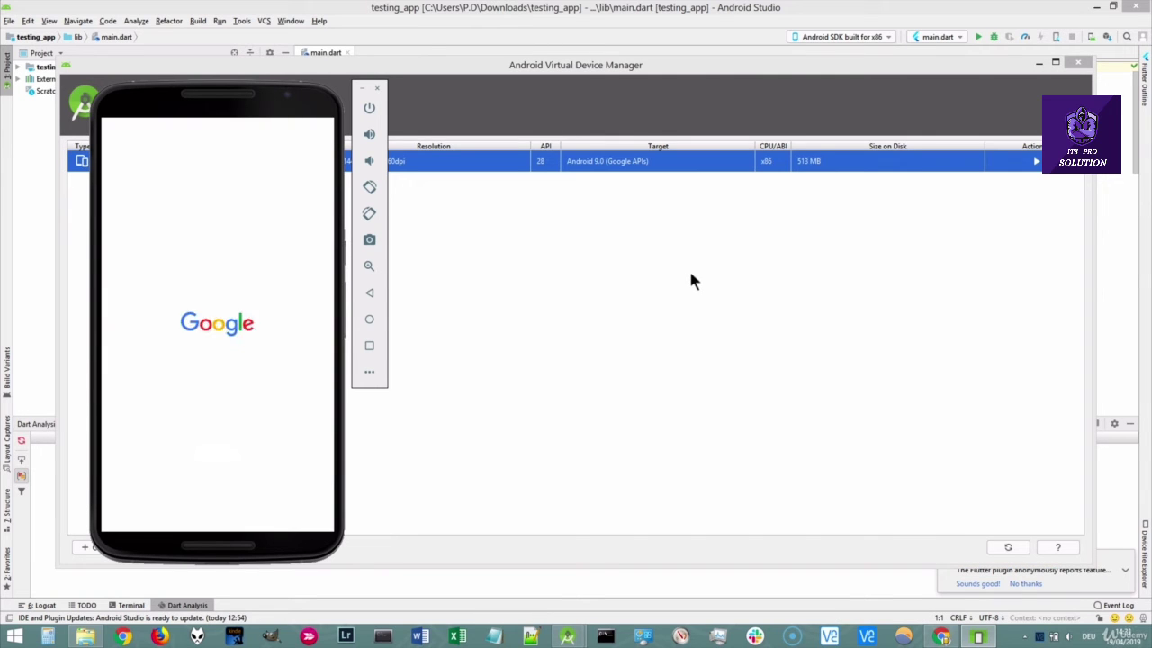
pyautogui.click(466, 69)
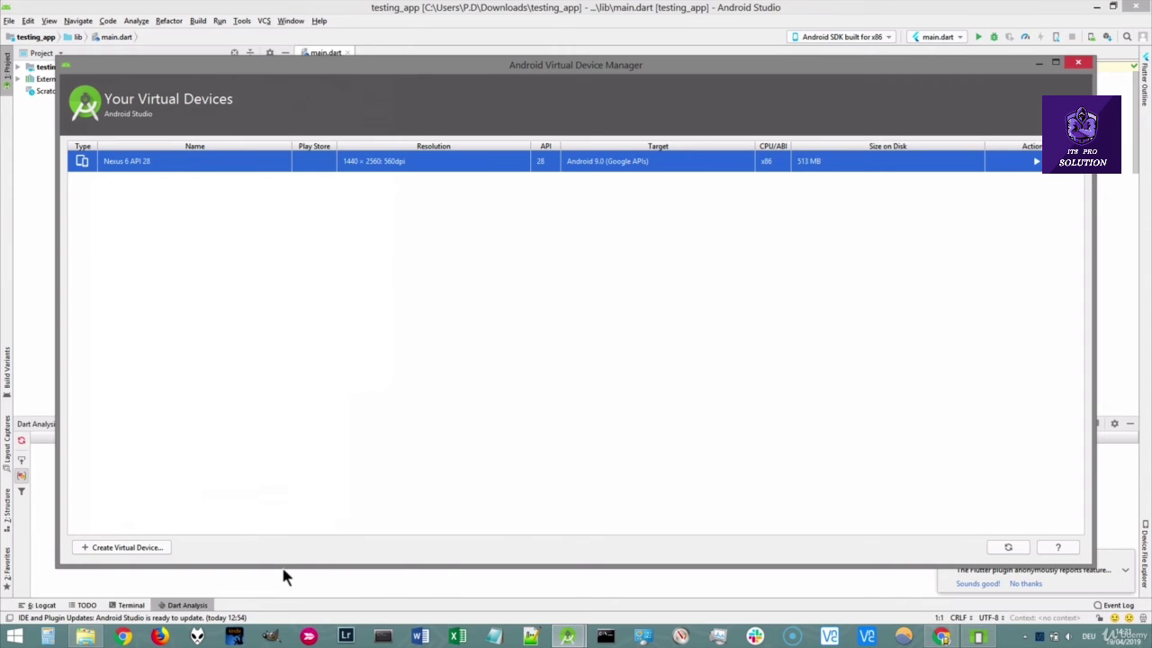
pyautogui.click(1077, 62)
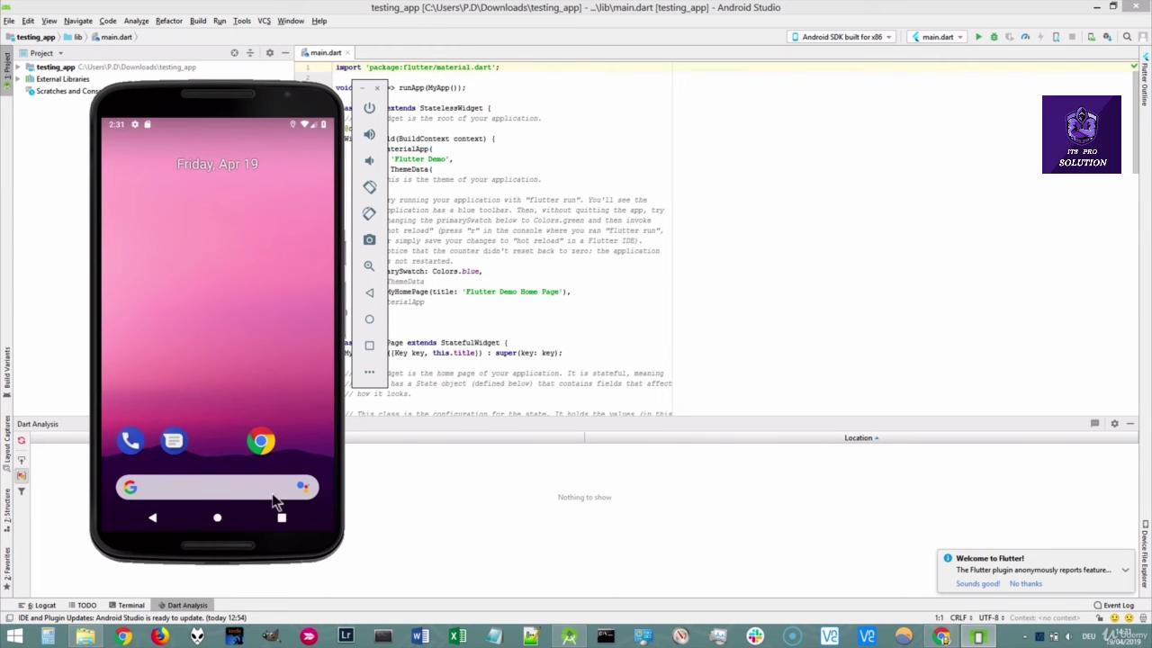
# Step: Run main.dart on the Android SDK built for x86 device
pyautogui.click(853, 40)
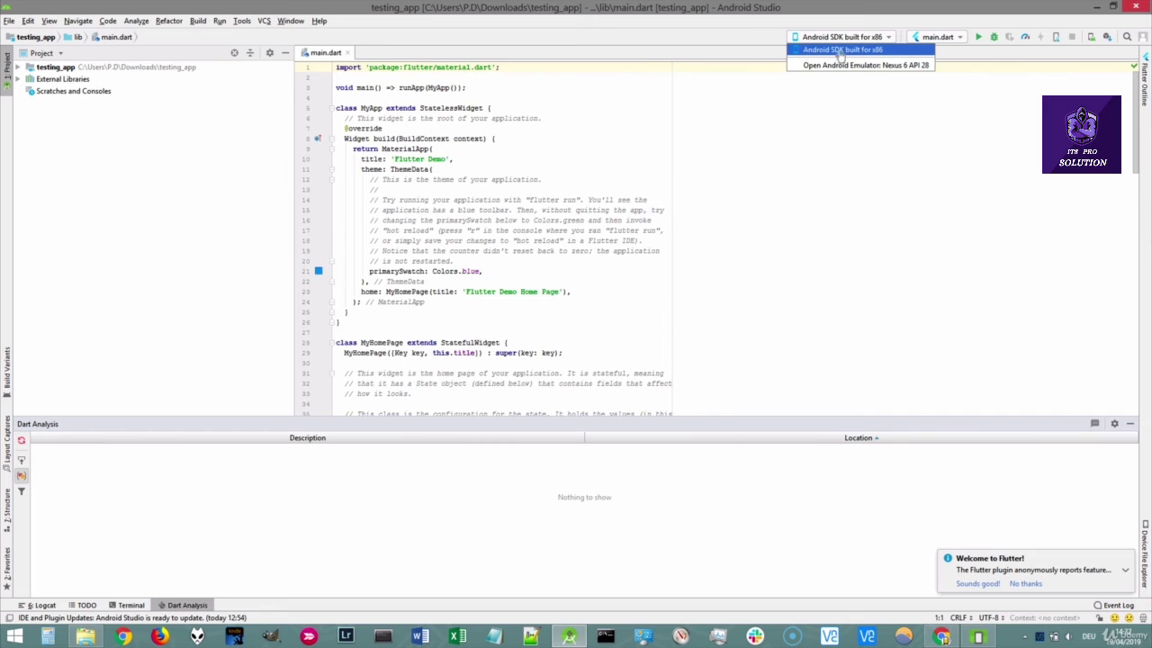
pyautogui.click(879, 51)
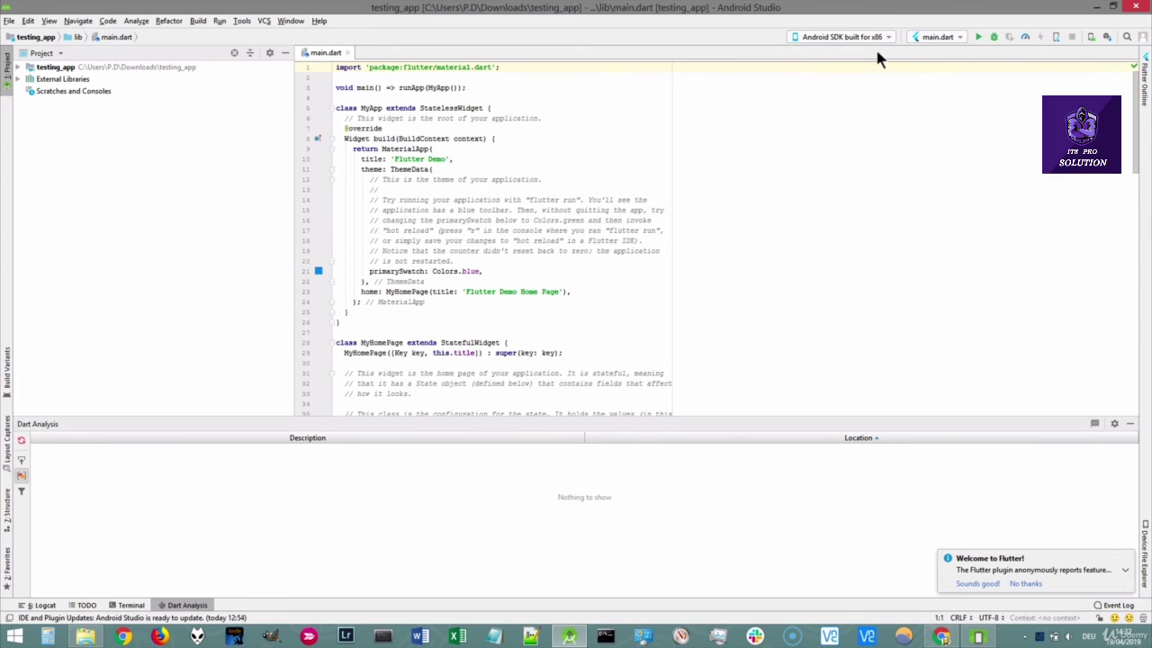
pyautogui.click(979, 38)
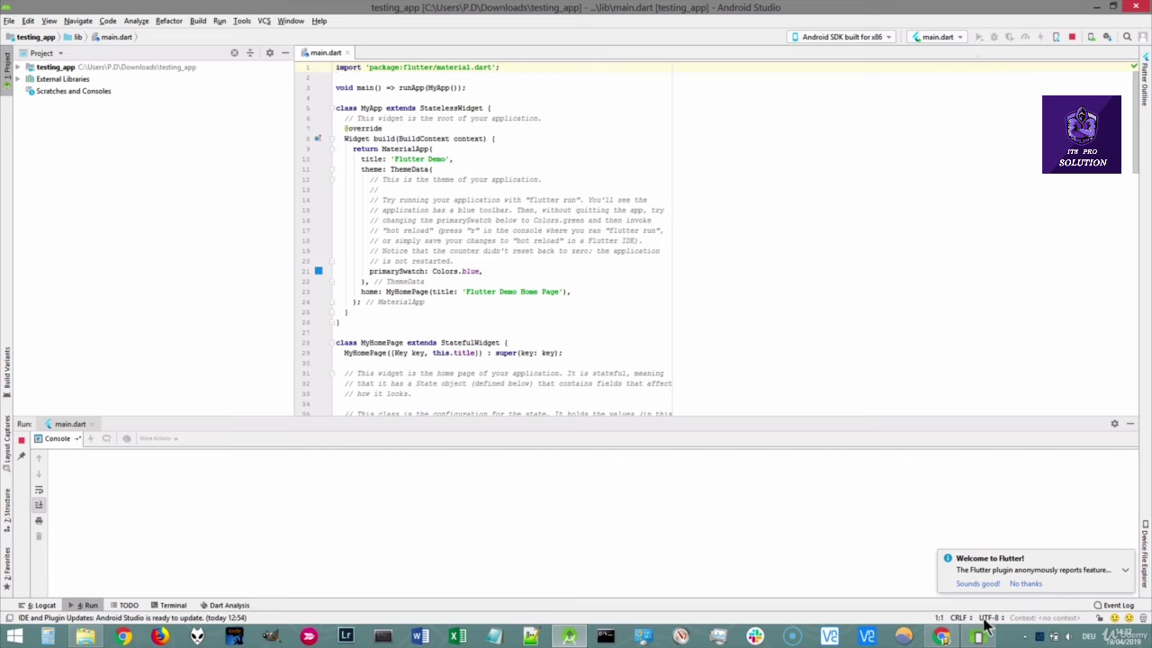
# Step: Reposition the emulator window over the code editor and raise the demo app's counter to 8
pyautogui.moveTo(162, 112); pyautogui.dragTo(440, 110)
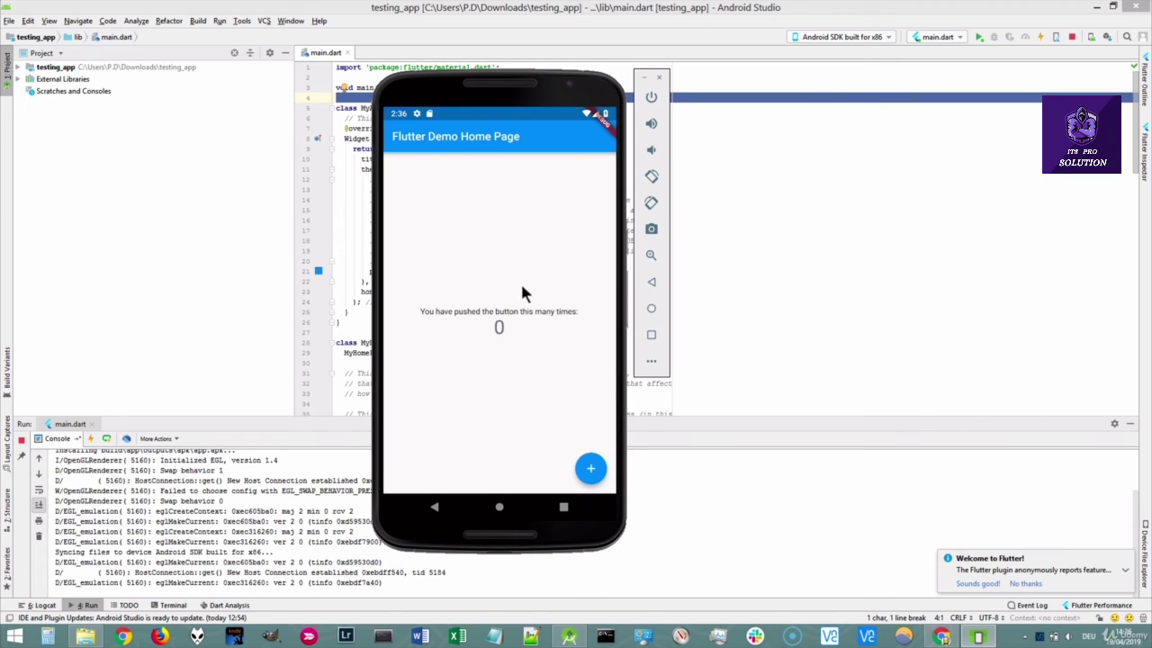
pyautogui.click(594, 470)
pyautogui.click(591, 469)
pyautogui.click(592, 469)
pyautogui.click(591, 469)
pyautogui.click(591, 469)
pyautogui.click(591, 469)
pyautogui.click(591, 469)
pyautogui.click(591, 468)
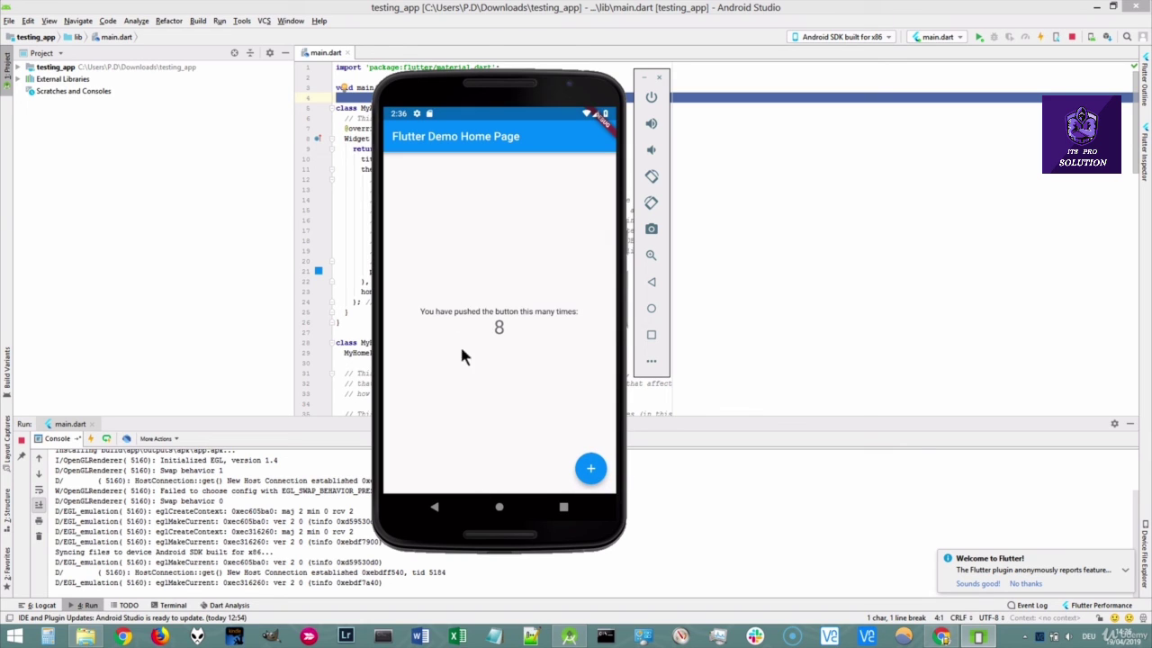